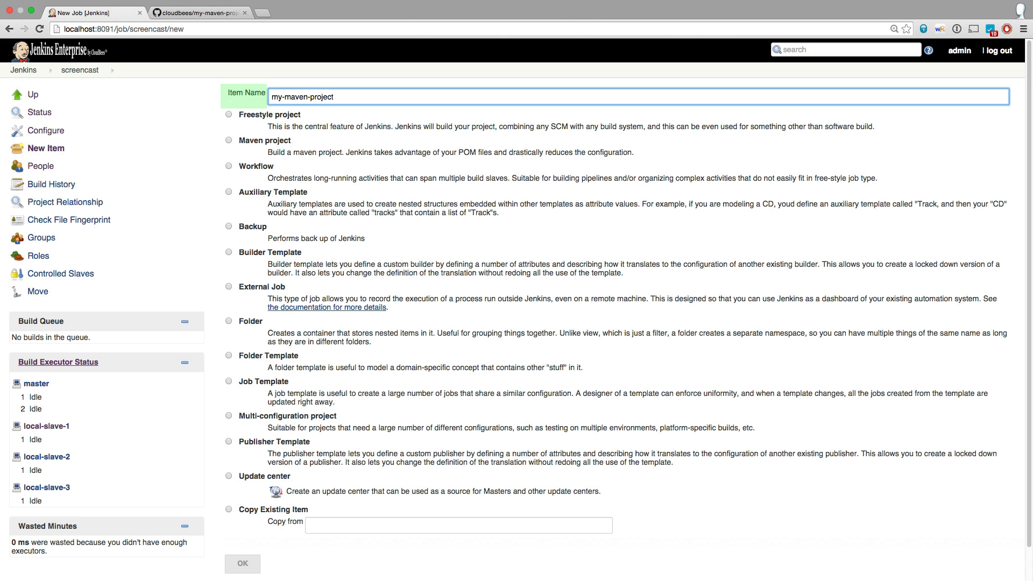
Create the my-maven-project item as a Workflow.
{"action": "left_click", "coordinate": [229, 166]}
{"action": "left_click", "coordinate": [242, 563]}
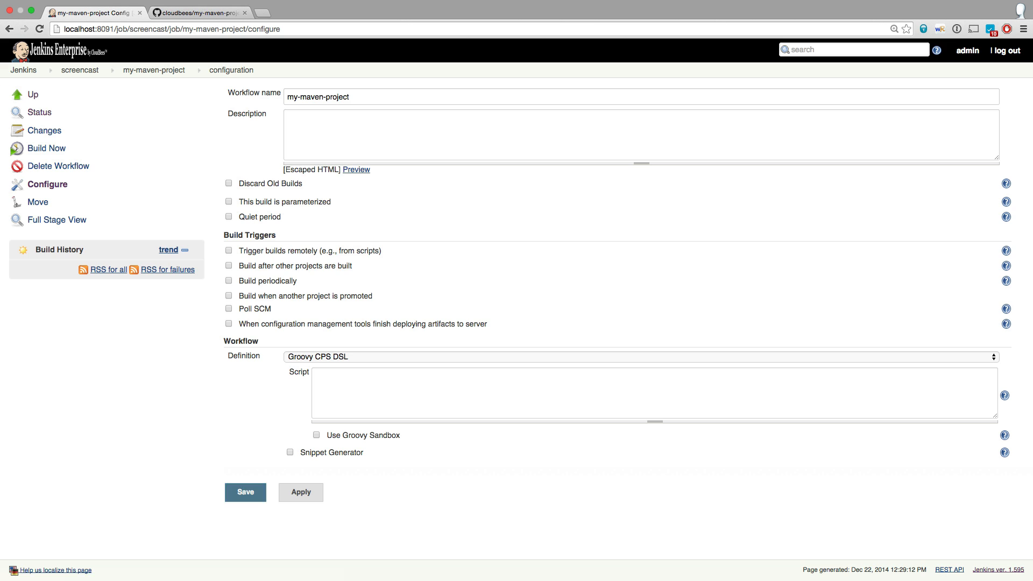
Enable the Snippet Generator for the workflow and enlarge the Script box to about twice its height.
{"action": "left_click", "coordinate": [290, 453]}
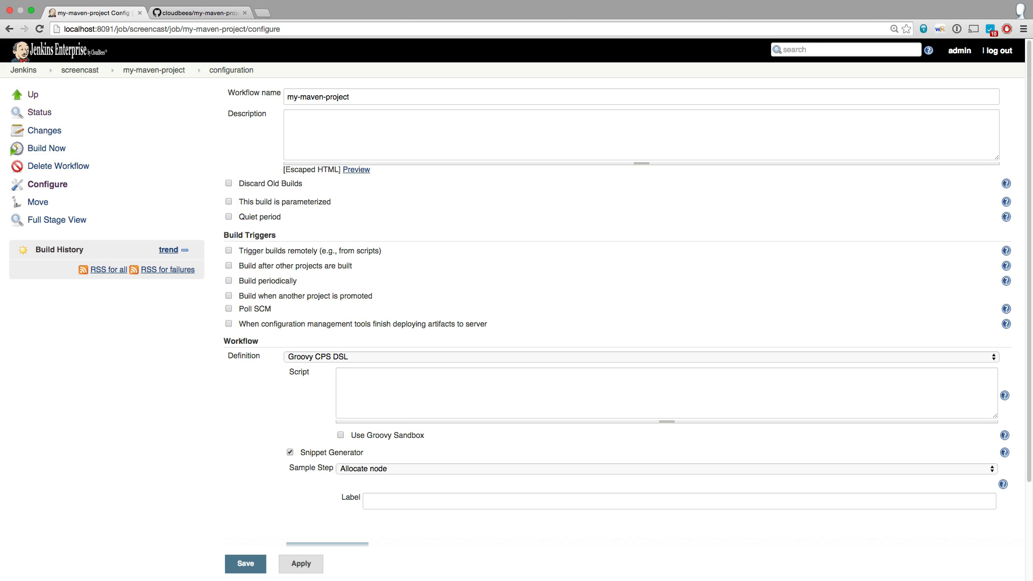
{"action": "scroll", "coordinate": [516, 290], "scroll_direction": "down", "scroll_amount": 4}
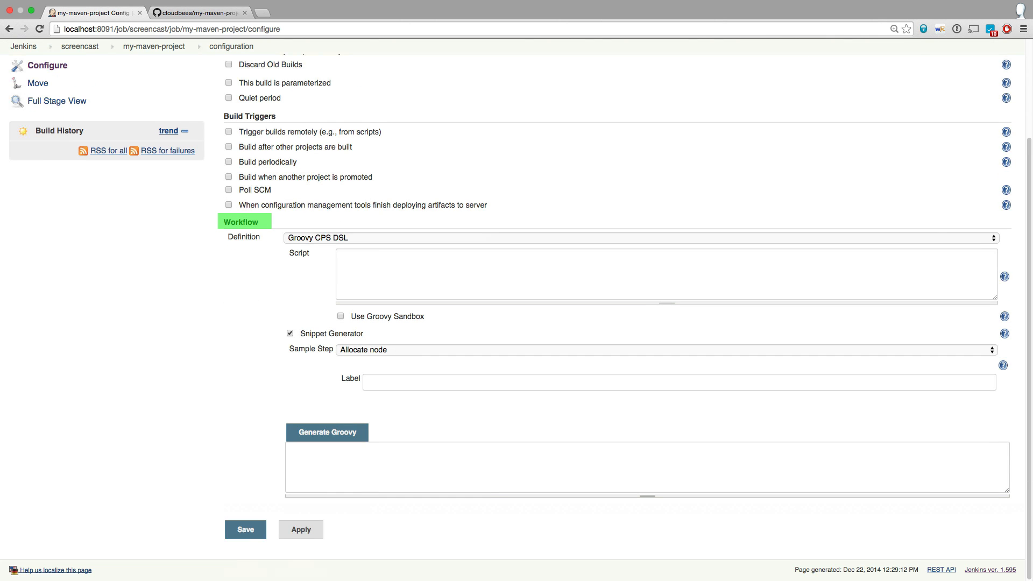
{"action": "left_click_drag", "start_coordinate": [995, 297], "coordinate": [1004, 347]}
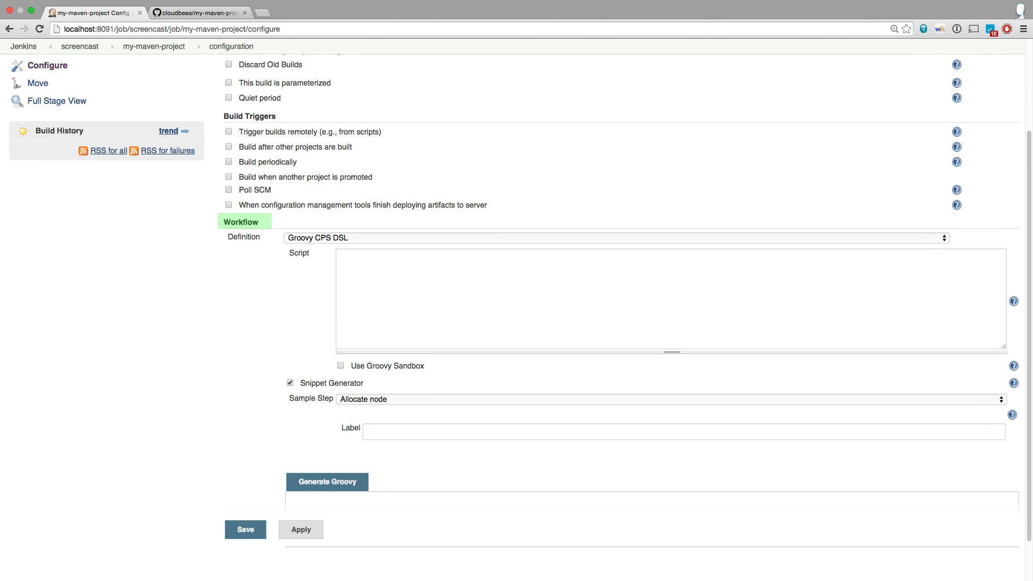
{"action": "scroll", "coordinate": [1004, 347], "scroll_direction": "down", "scroll_amount": 1}
{"action": "scroll", "coordinate": [516, 312], "scroll_direction": "down", "scroll_amount": 1}
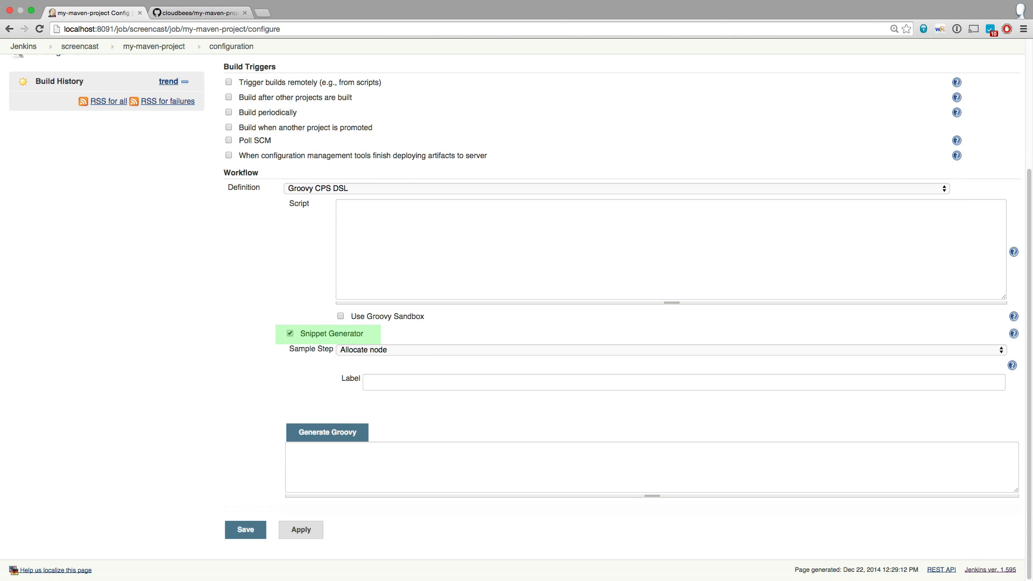
Generate the Groovy snippet for an Allocate node step with the label linux.
{"action": "left_click", "coordinate": [377, 350]}
{"action": "left_click", "coordinate": [376, 350]}
{"action": "left_click", "coordinate": [377, 382]}
{"action": "type", "text": "linux"}
{"action": "key", "text": "Tab"}
{"action": "left_click", "coordinate": [327, 432]}
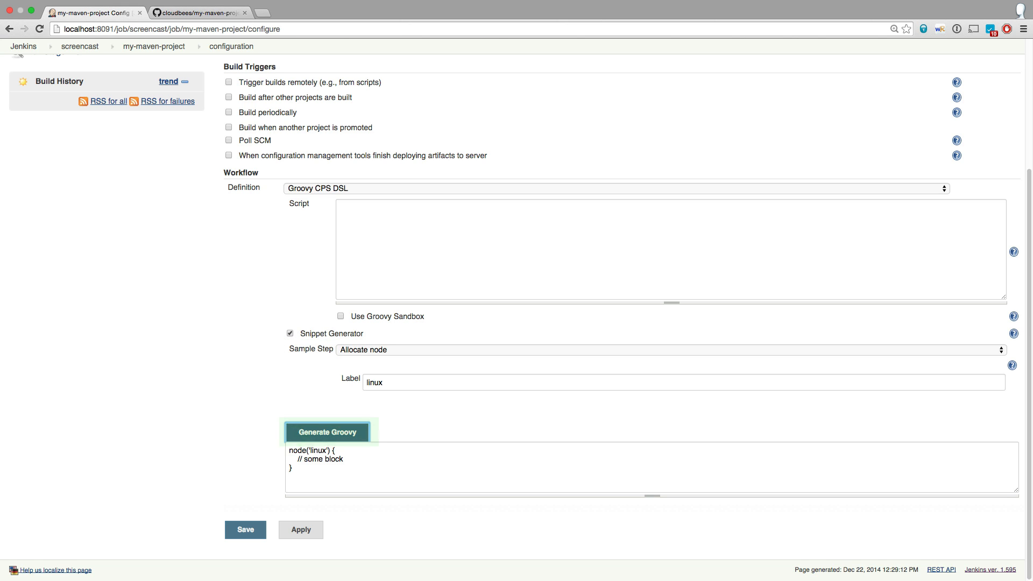
Copy the generated node('linux') block into the empty workflow script.
{"action": "left_click_drag", "start_coordinate": [289, 459], "coordinate": [289, 451]}
{"action": "key", "text": "super+c"}
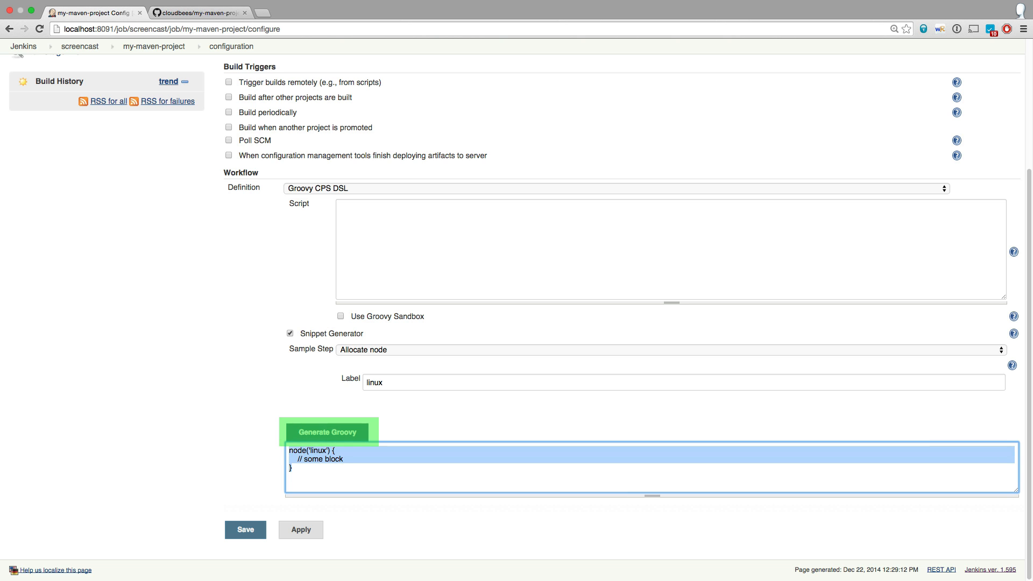
{"action": "left_click", "coordinate": [340, 209]}
{"action": "key", "text": "super+v"}
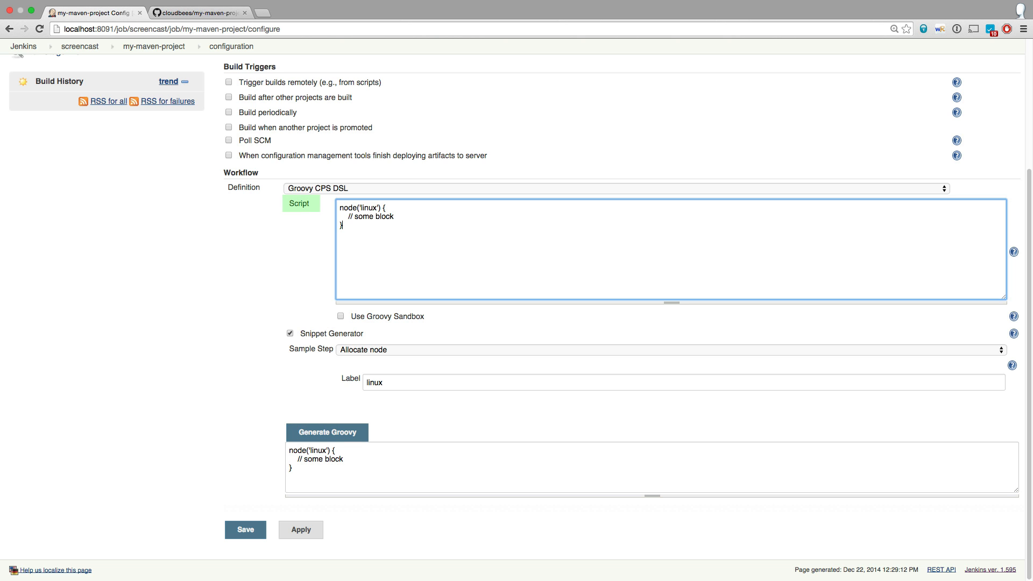
Generate the Groovy snippet for a Stage step named COMPILE AND TEST.
{"action": "left_click", "coordinate": [377, 350]}
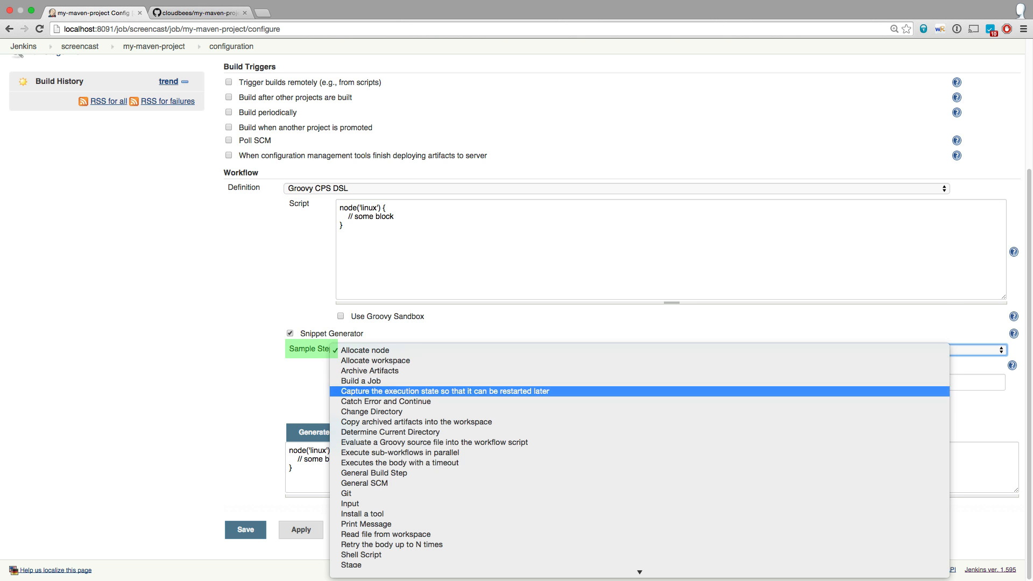
{"action": "left_click", "coordinate": [376, 565]}
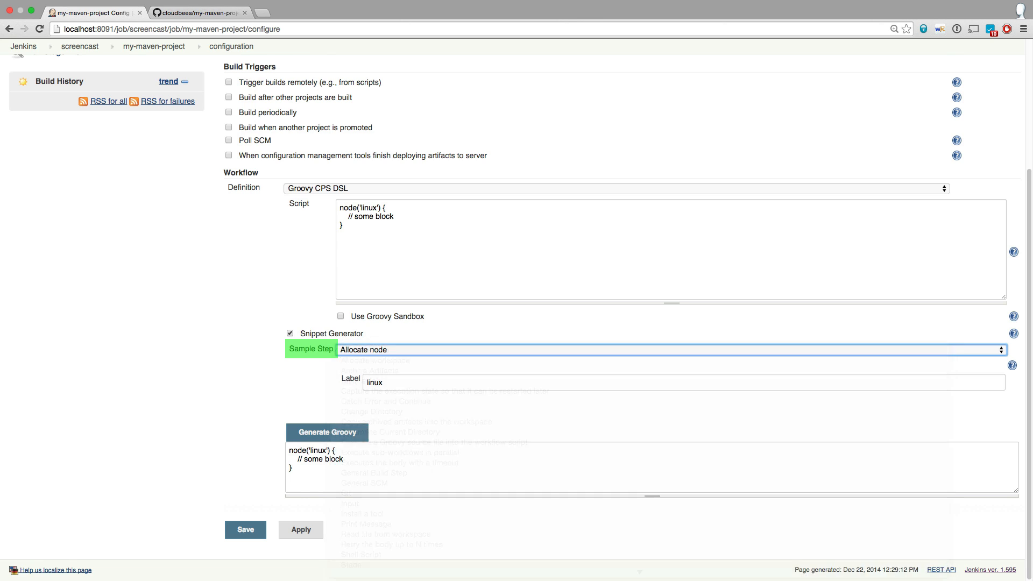
{"action": "left_click", "coordinate": [393, 427]}
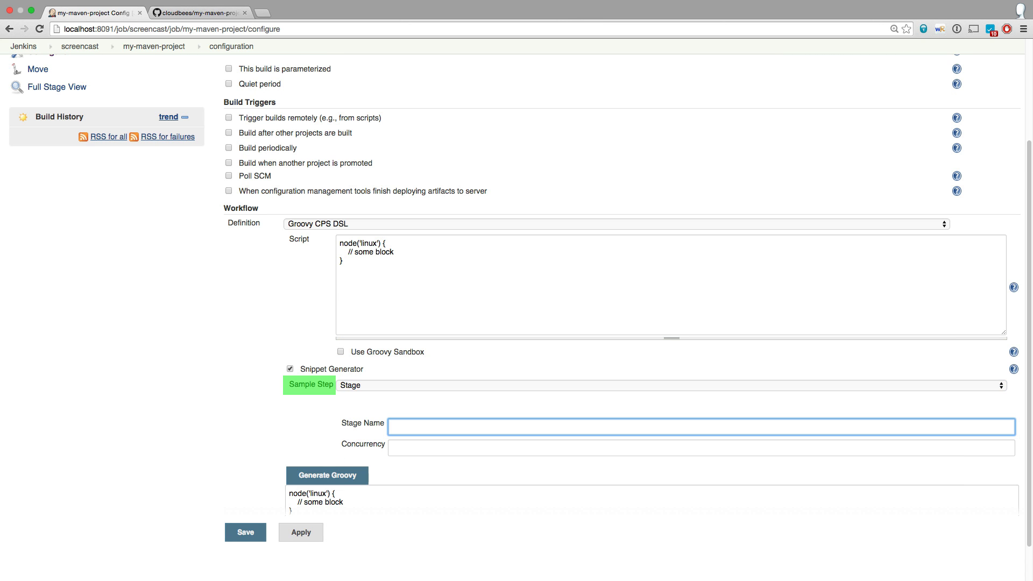
{"action": "type", "text": "COMPILE AND TEST"}
{"action": "left_click", "coordinate": [327, 476]}
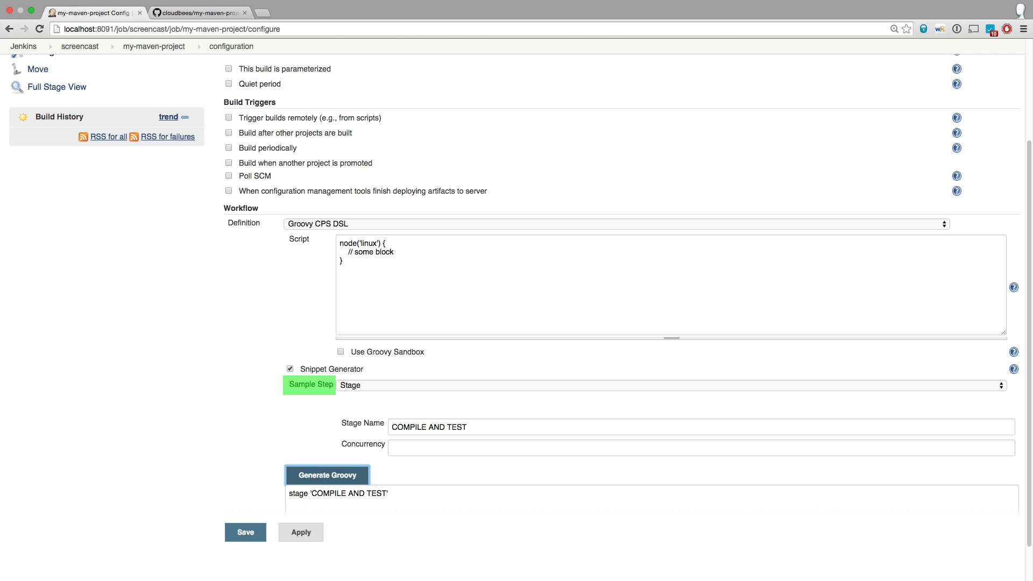
Replace the placeholder comment inside the node block with the generated stage 'COMPILE AND TEST' line, set off by blank lines.
{"action": "left_click", "coordinate": [345, 494]}
{"action": "key", "text": "super+a"}
{"action": "key", "text": "super+c"}
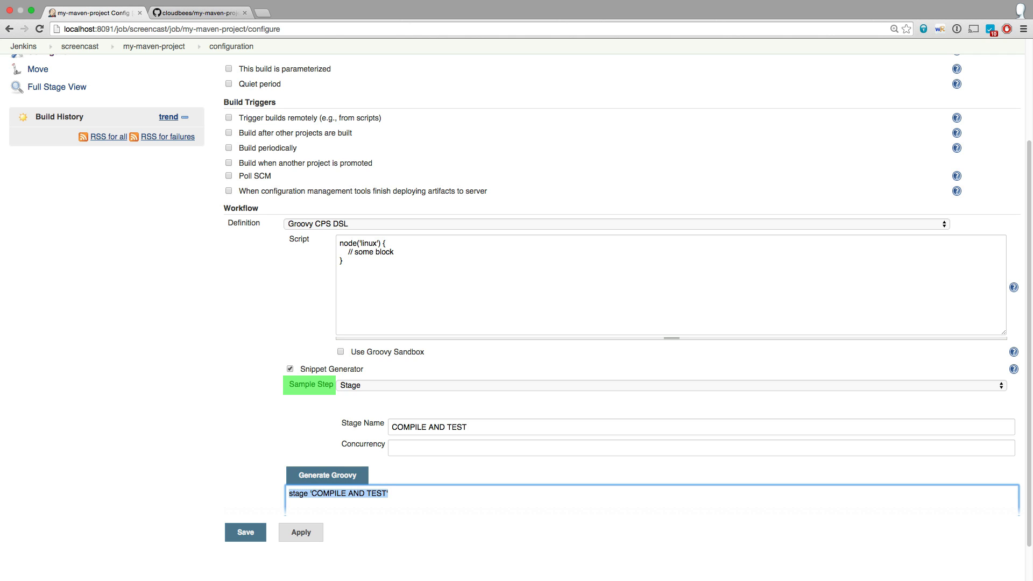
{"action": "triple_click", "coordinate": [384, 252]}
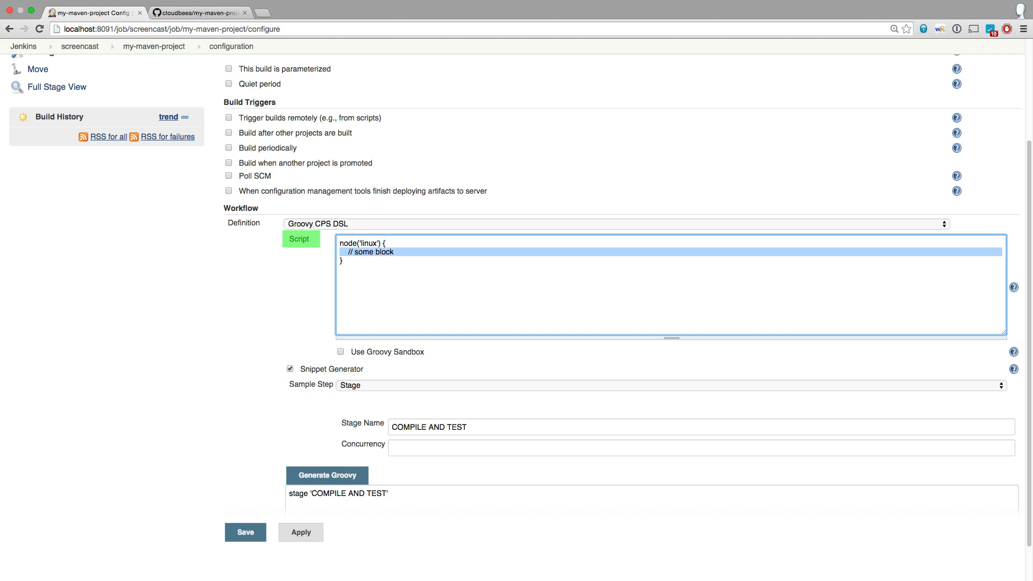
{"action": "key", "text": "Return"}
{"action": "key", "text": "Return"}
{"action": "key", "text": "Up"}
{"action": "key", "text": "Return"}
{"action": "key", "text": "super+v"}
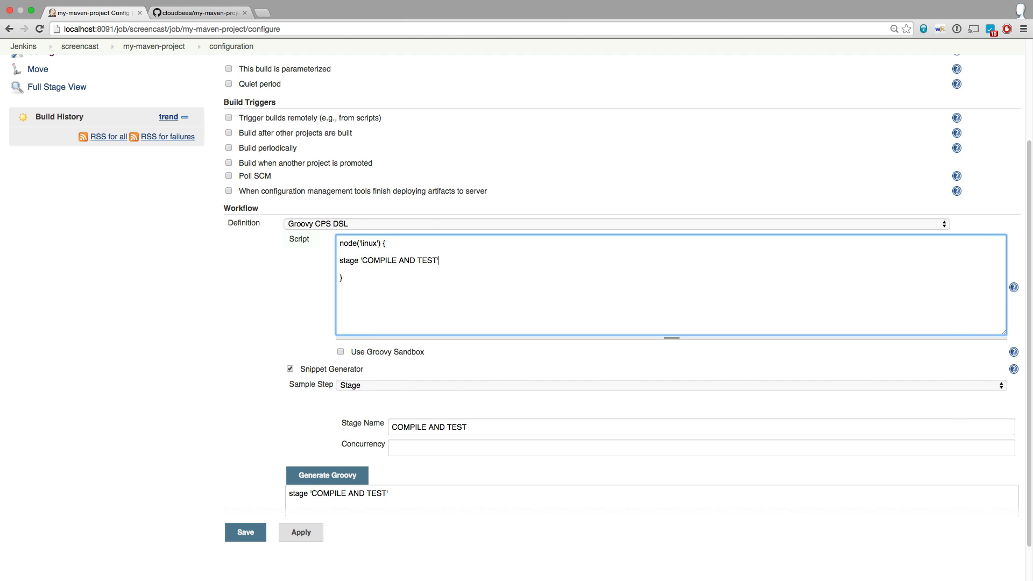
Switch the sample step to General SCM and choose Git as its SCM.
{"action": "left_click", "coordinate": [386, 385]}
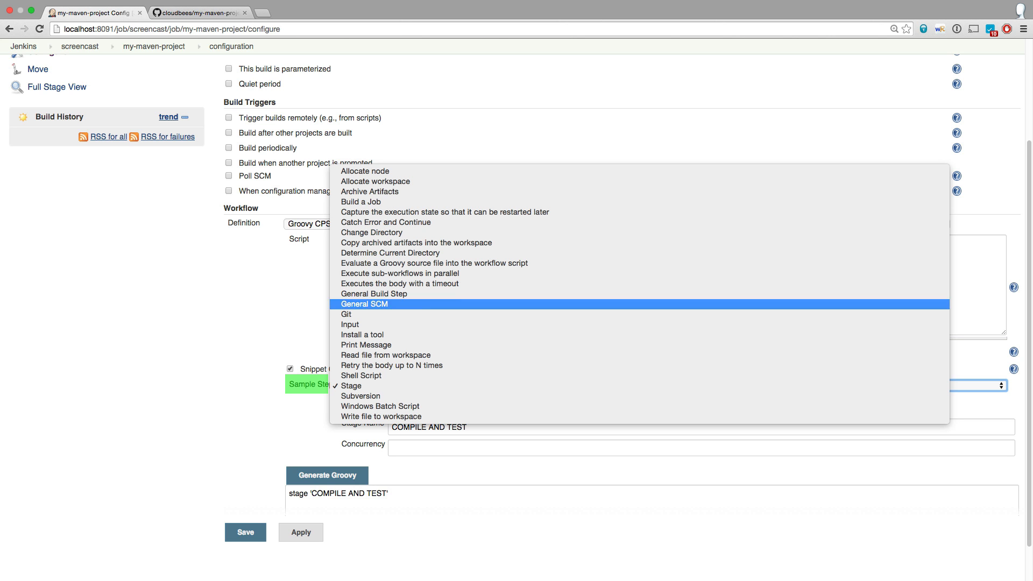
{"action": "key", "text": "Return"}
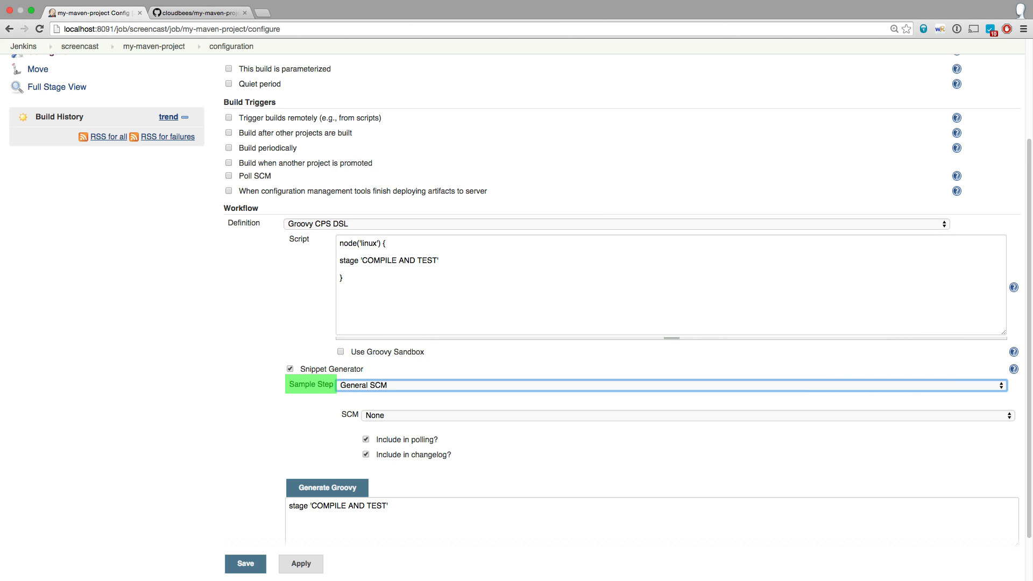
{"action": "key", "text": "Tab"}
{"action": "key", "text": "space"}
{"action": "key", "text": "Down"}
{"action": "key", "text": "Down"}
{"action": "key", "text": "Down"}
{"action": "key", "text": "Return"}
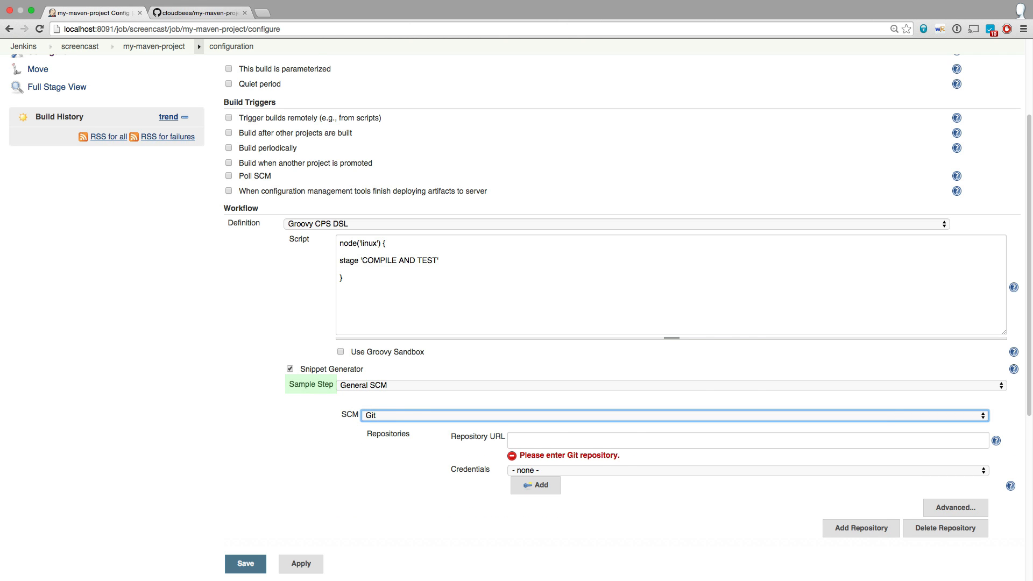
{"action": "left_click", "coordinate": [199, 13]}
{"action": "left_click", "coordinate": [767, 323]}
{"action": "left_click", "coordinate": [94, 13]}
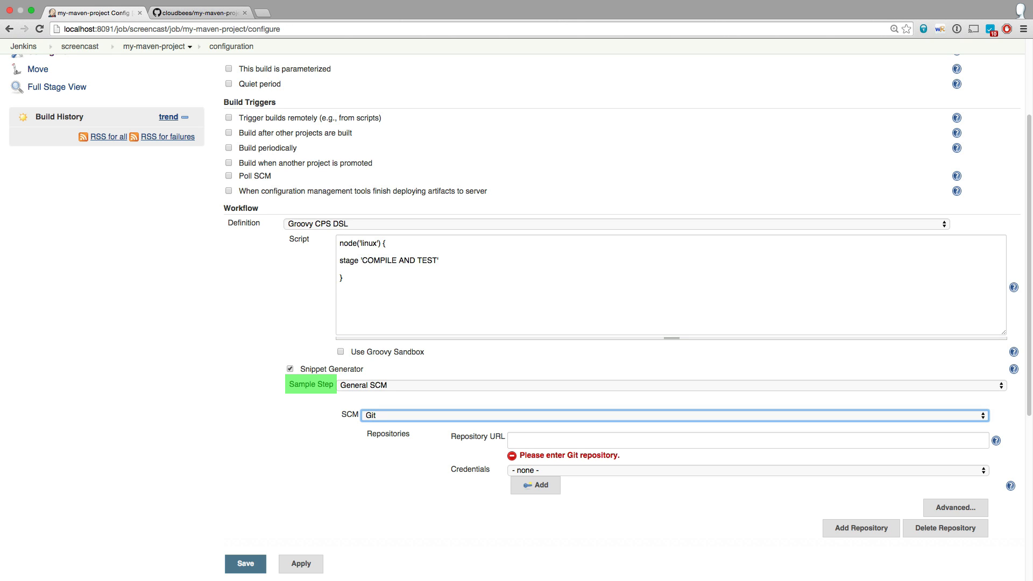
{"action": "left_click", "coordinate": [560, 440]}
{"action": "key", "text": "super+v"}
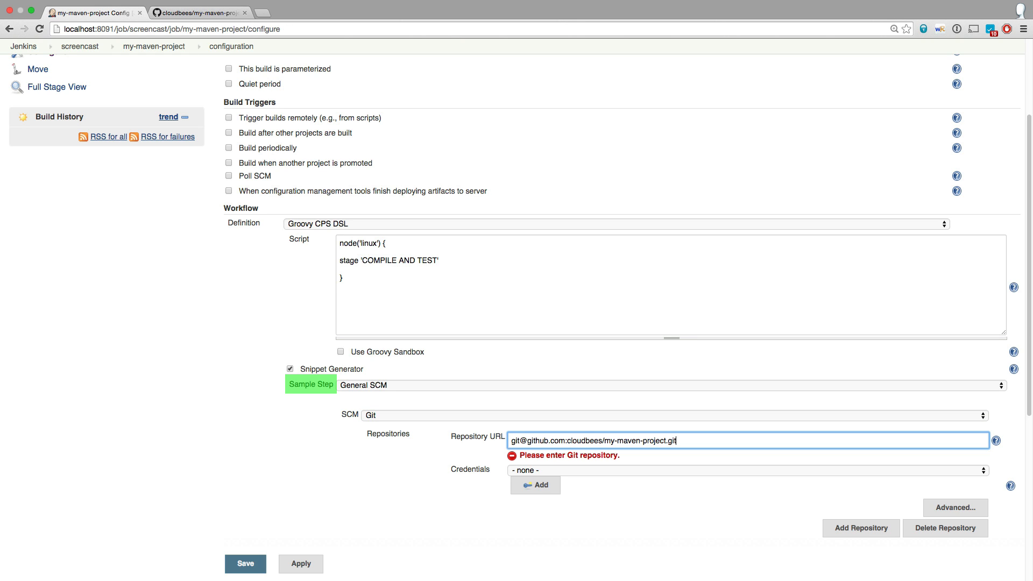
Select the Github SSH Key credentials for the repository and generate the checkout snippet.
{"action": "left_click", "coordinate": [560, 470]}
{"action": "left_click", "coordinate": [559, 502]}
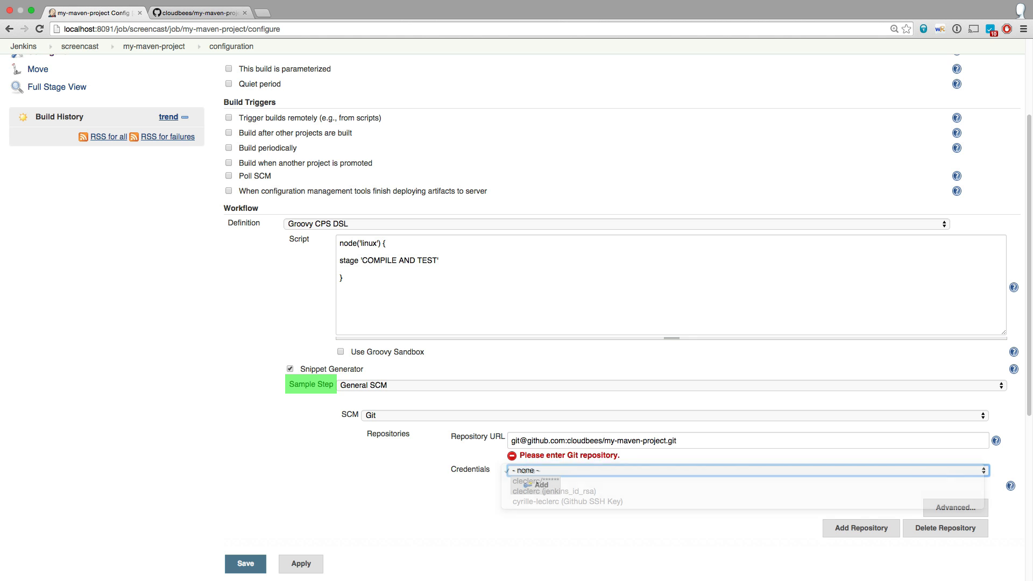
{"action": "scroll", "coordinate": [618, 301], "scroll_direction": "down", "scroll_amount": 5}
{"action": "left_click", "coordinate": [327, 442]}
Insert the generated checkout snippet below the stage line in the script, followed by several blank lines.
{"action": "left_click", "coordinate": [398, 474]}
{"action": "key", "text": "super+a"}
{"action": "scroll", "coordinate": [399, 474], "scroll_direction": "up", "scroll_amount": 4}
{"action": "left_click", "coordinate": [345, 194]}
{"action": "key", "text": "Return"}
{"action": "key", "text": "super+v"}
{"action": "key", "text": "Return"}
{"action": "key", "text": "Return"}
{"action": "key", "text": "Return"}
{"action": "key", "text": "Return"}
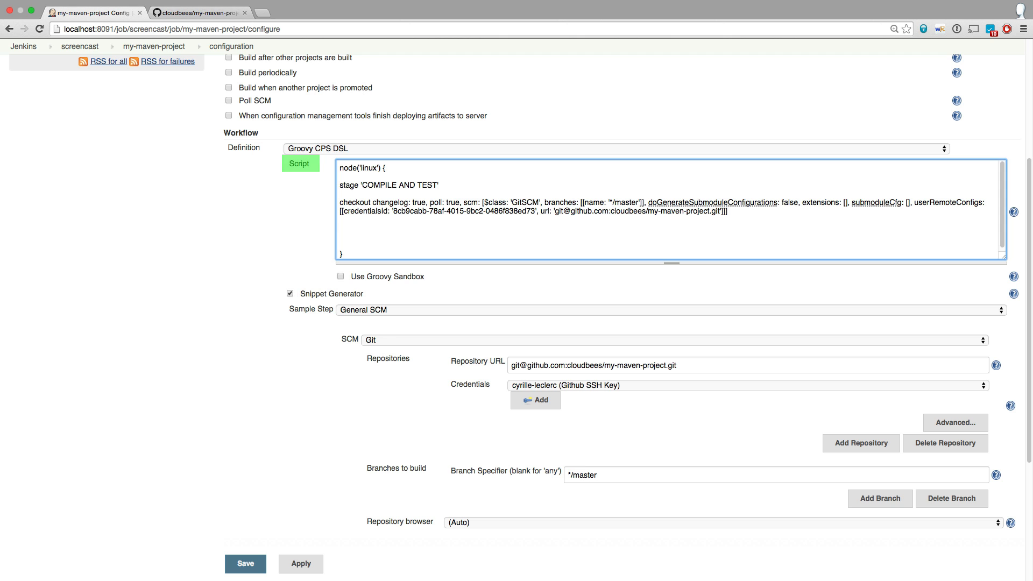
Generate the snippet for an Install a tool step with tool type Maven and tool Maven 3.x.
{"action": "left_click", "coordinate": [399, 311]}
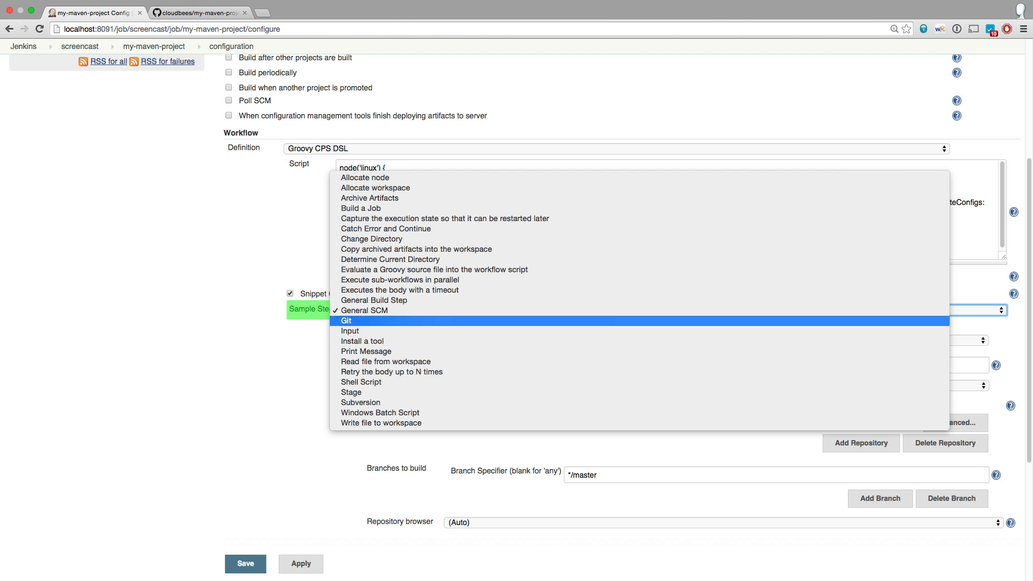
{"action": "left_click", "coordinate": [363, 341]}
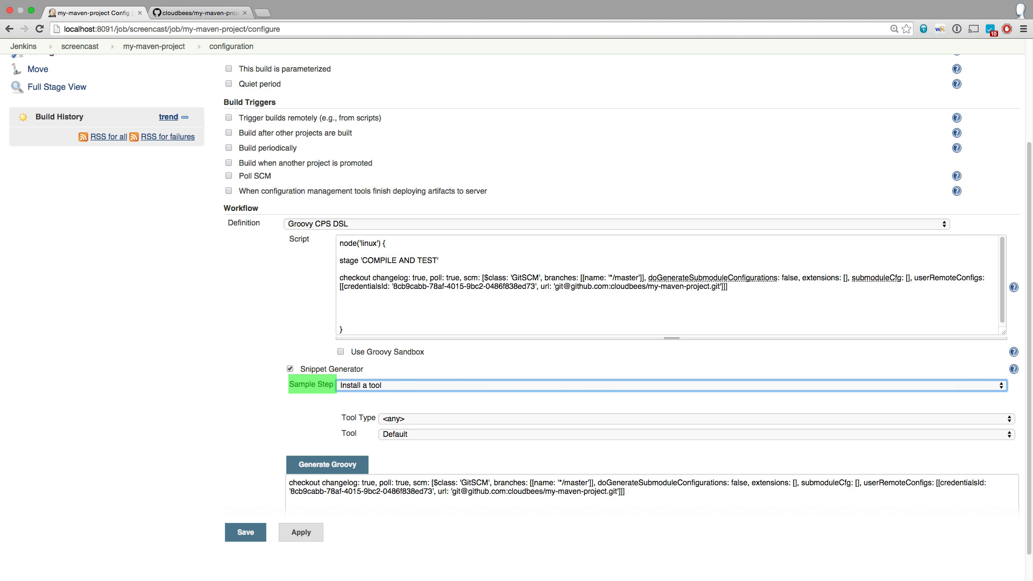
{"action": "left_click", "coordinate": [398, 418]}
{"action": "left_click", "coordinate": [396, 470]}
{"action": "left_click", "coordinate": [327, 464]}
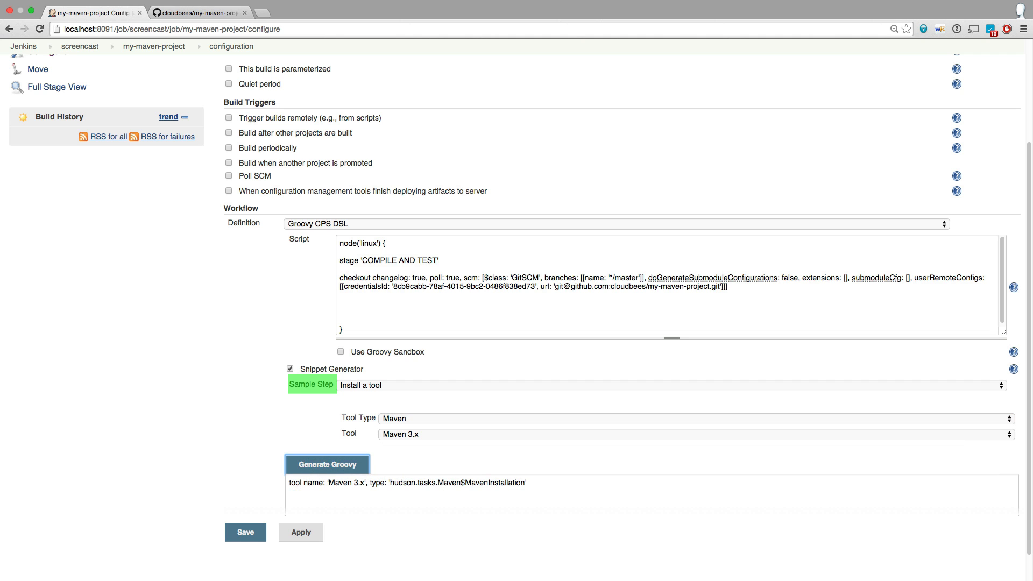
Insert the generated Maven tool line below the checkout step and assign it to MVN_HOME.
{"action": "triple_click", "coordinate": [377, 484]}
{"action": "left_click", "coordinate": [372, 304]}
{"action": "key", "text": "super+v"}
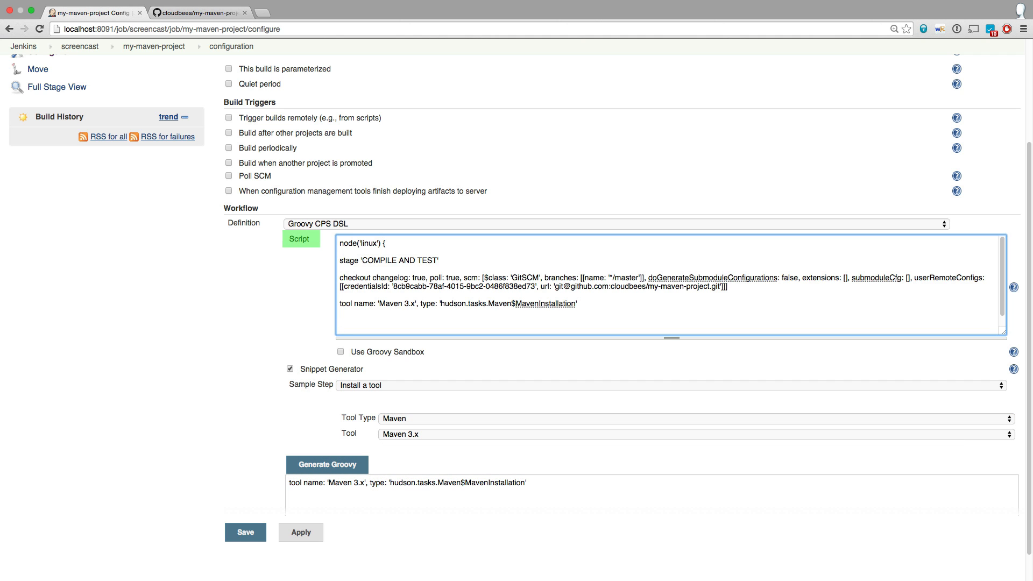
{"action": "key", "text": "Up"}
{"action": "type", "text": "MVN_HOME "}
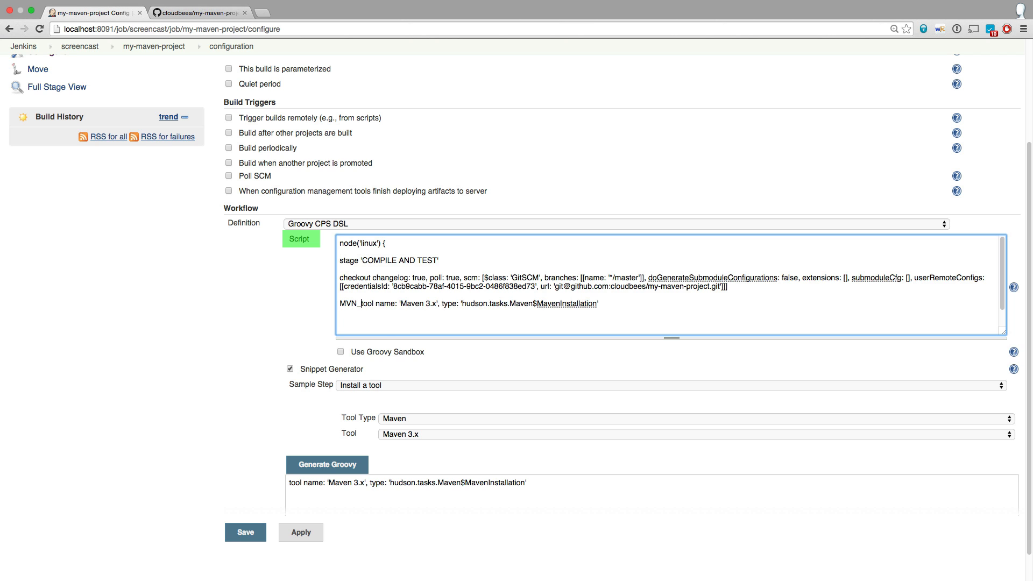
{"action": "type", "text": "="}
{"action": "key", "text": "super+Right"}
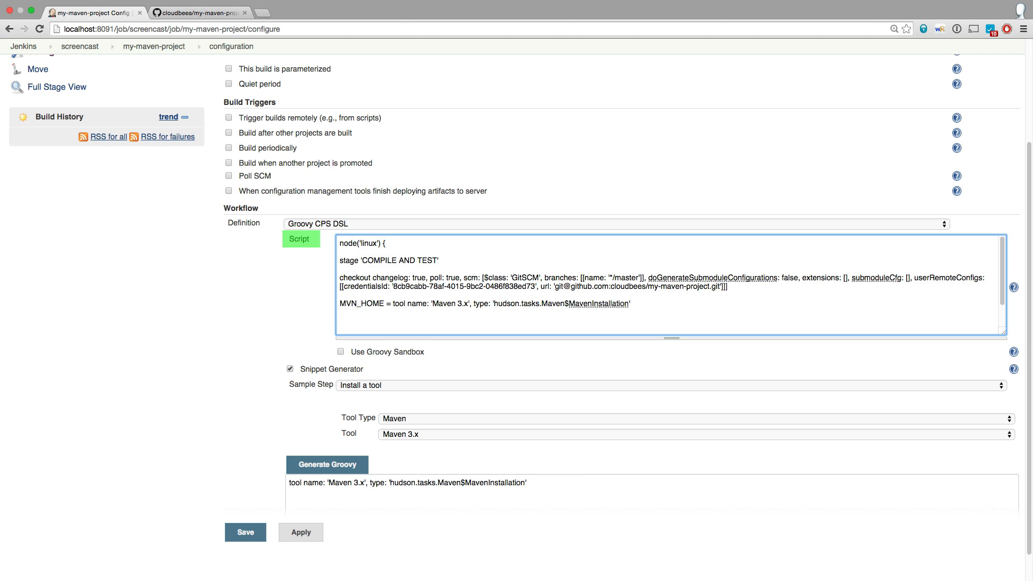
Add the line env.PATH = "$MVN_HOME/bin:$env.PATH" below the MVN_HOME assignment, followed by a blank line.
{"action": "type", "text": "env.PATH "}
{"action": "type", "text": "= \""}
{"action": "type", "text": "$MVN_HOME"}
{"action": "type", "text": "/bin:$env."}
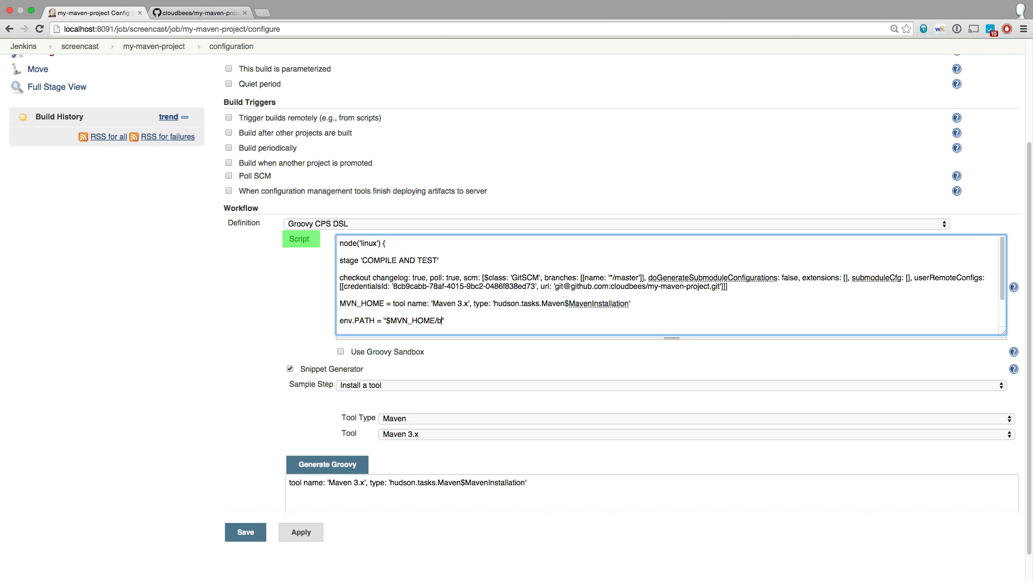
{"action": "type", "text": "PATH"}
{"action": "key", "text": "End"}
{"action": "key", "text": "Return"}
{"action": "key", "text": "Return"}
Generate the snippet for a Shell Script step running mvn clean test package.
{"action": "left_click", "coordinate": [431, 386]}
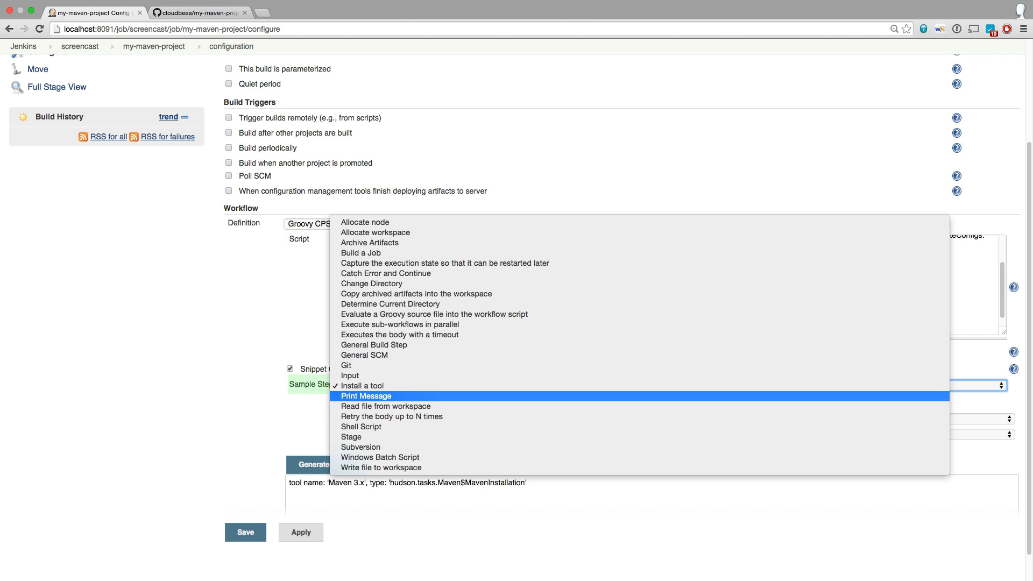
{"action": "left_click", "coordinate": [430, 427]}
{"action": "left_click", "coordinate": [431, 433]}
{"action": "type", "text": "mvn "}
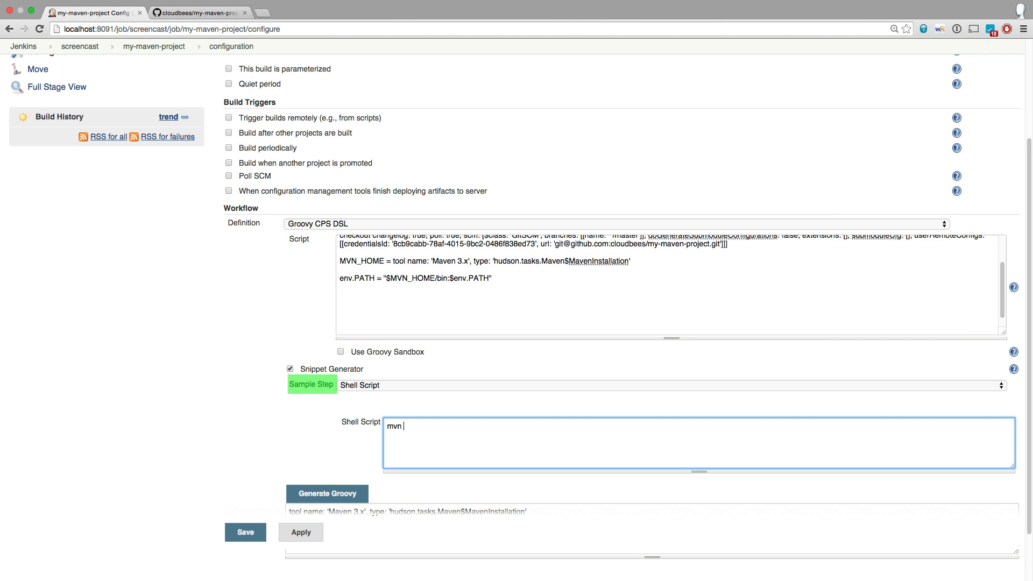
{"action": "type", "text": "clean test package"}
{"action": "left_click", "coordinate": [327, 493]}
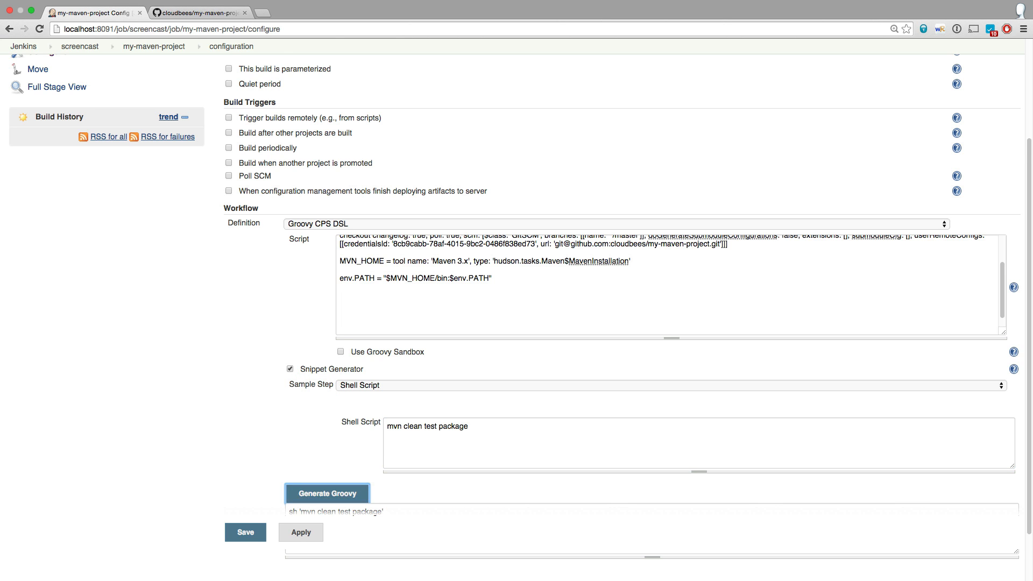
Insert the generated sh 'mvn clean test package' line below the env.PATH line in the script.
{"action": "scroll", "coordinate": [328, 493], "scroll_direction": "down", "scroll_amount": 1}
{"action": "triple_click", "coordinate": [336, 491]}
{"action": "left_click", "coordinate": [340, 274]}
{"action": "key", "text": "super+v"}
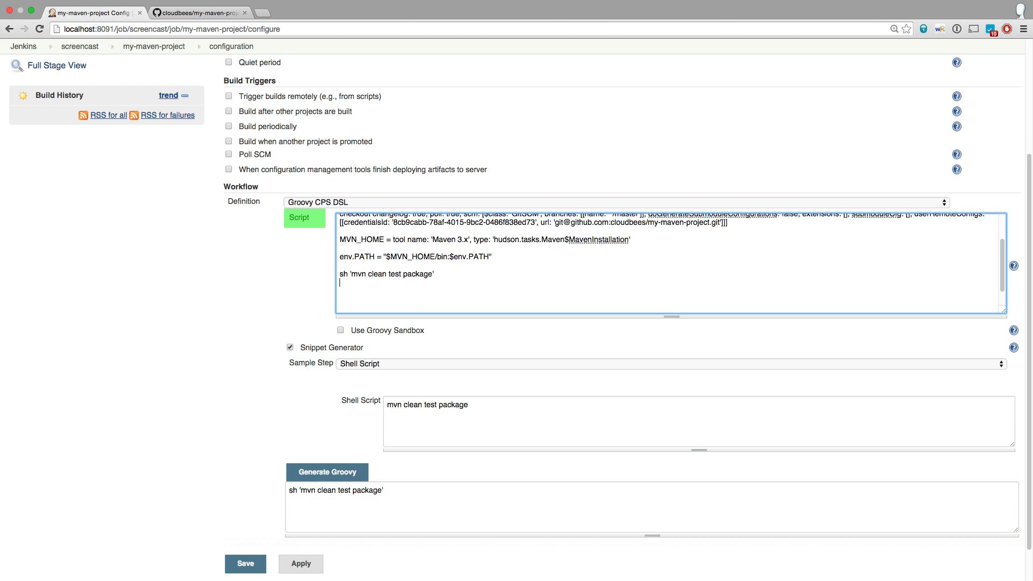
Generate the snippet for an Archive Artifacts step that includes target/*.war.
{"action": "left_click", "coordinate": [403, 363]}
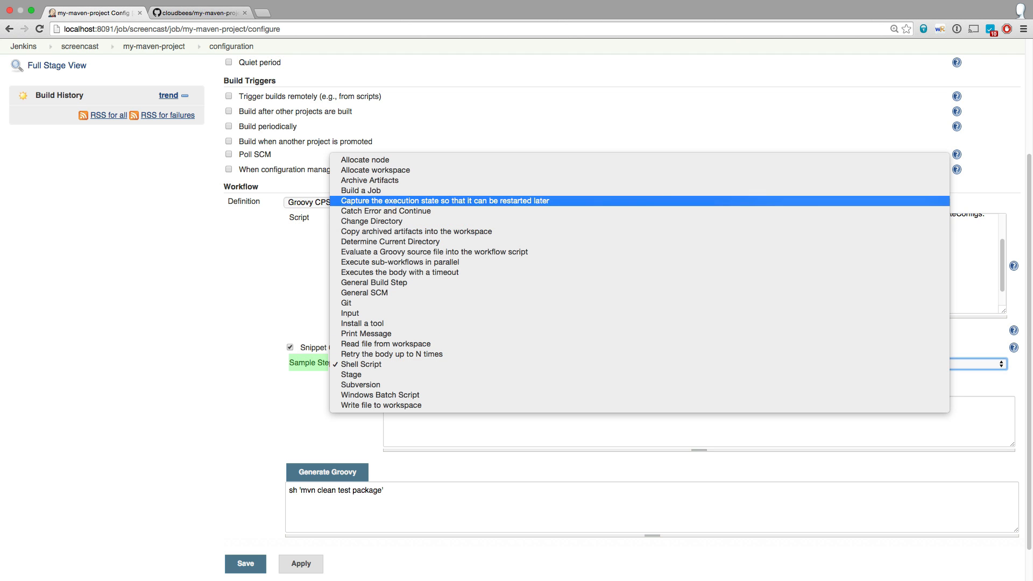
{"action": "left_click", "coordinate": [369, 180]}
{"action": "key", "text": "Tab"}
{"action": "type", "text": "target/"}
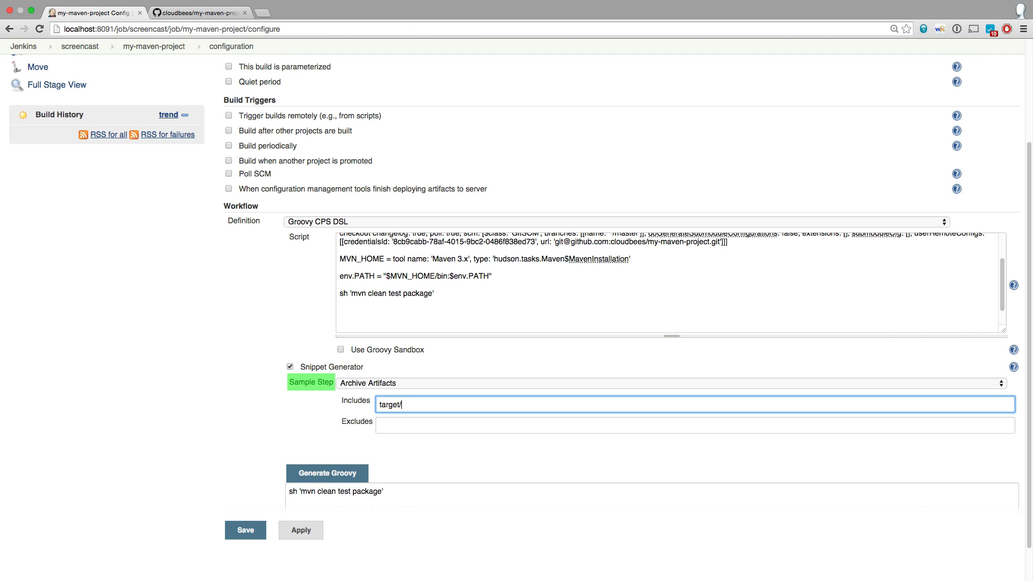
{"action": "type", "text": "*.war"}
{"action": "left_click", "coordinate": [327, 474]}
Insert the generated archive 'target/*.war' line below the sh line in the script, followed by a blank line.
{"action": "triple_click", "coordinate": [324, 491]}
{"action": "left_click", "coordinate": [341, 311]}
{"action": "key", "text": "super+v"}
{"action": "key", "text": "Return"}
{"action": "key", "text": "Return"}
Generate a General Build Step snippet that publishes the JUnit test result report from target/surefire-reports/*.xml.
{"action": "left_click", "coordinate": [404, 384]}
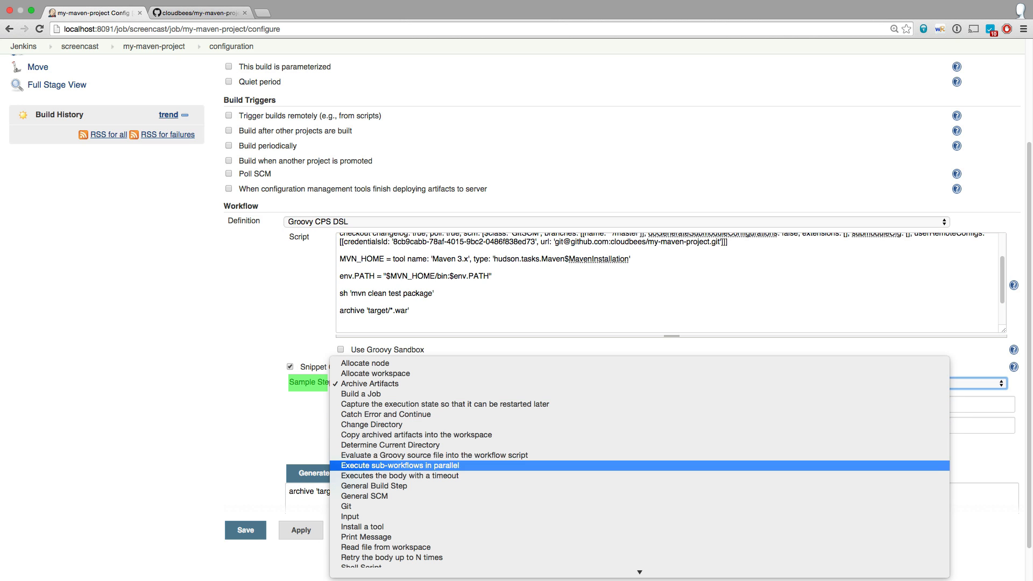
{"action": "key", "text": "Escape"}
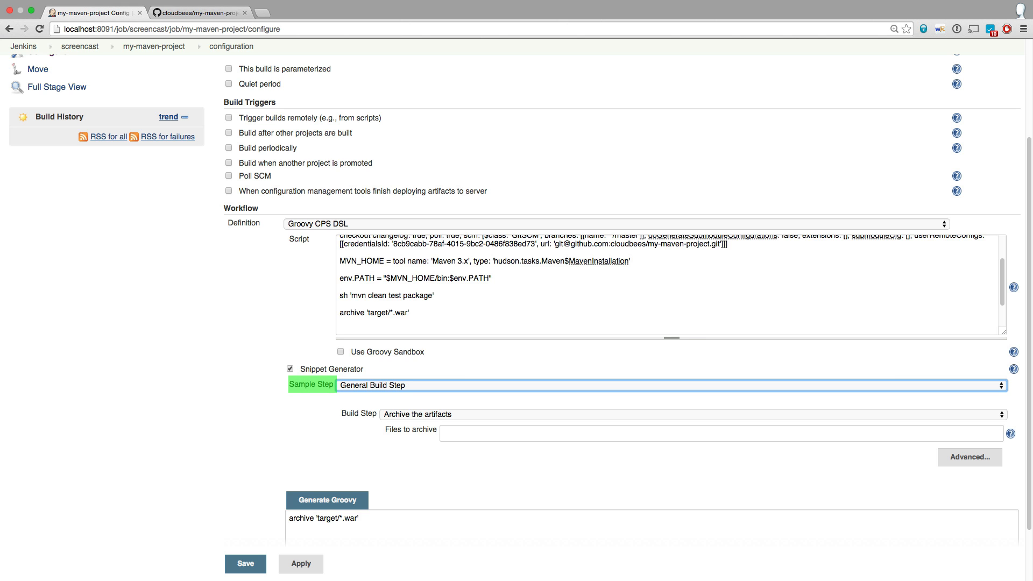
{"action": "left_click", "coordinate": [425, 415]}
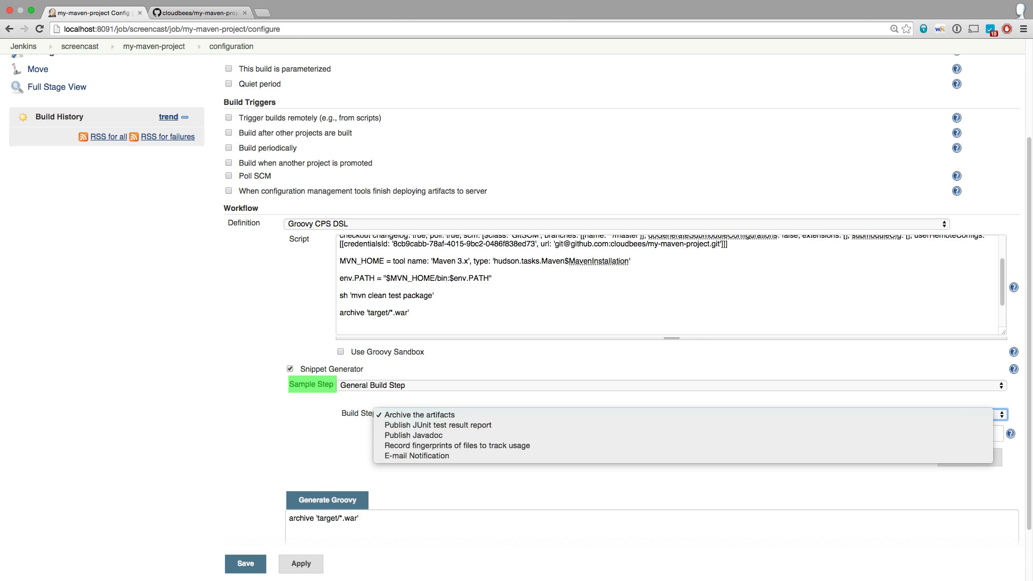
{"action": "key", "text": "Return"}
{"action": "left_click", "coordinate": [504, 435]}
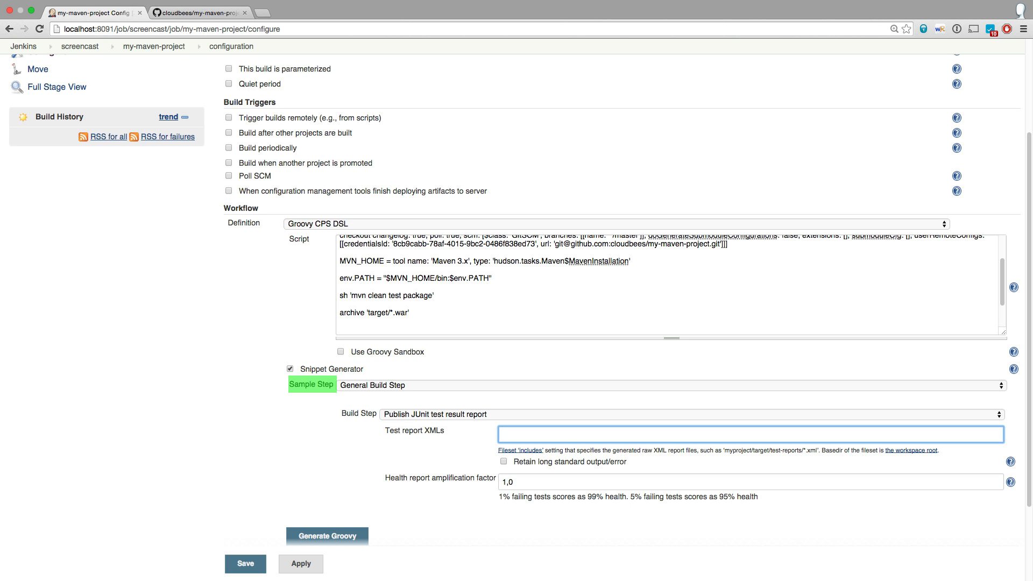
{"action": "type", "text": "target/surefire-reports/*.xml"}
{"action": "left_click", "coordinate": [336, 536]}
Insert the generated JUnitResultArchiver step below the archive line in the script.
{"action": "scroll", "coordinate": [336, 532], "scroll_direction": "down", "scroll_amount": 2}
{"action": "triple_click", "coordinate": [355, 451]}
{"action": "key", "text": "super+c"}
{"action": "left_click", "coordinate": [344, 218]}
{"action": "key", "text": "super+v"}
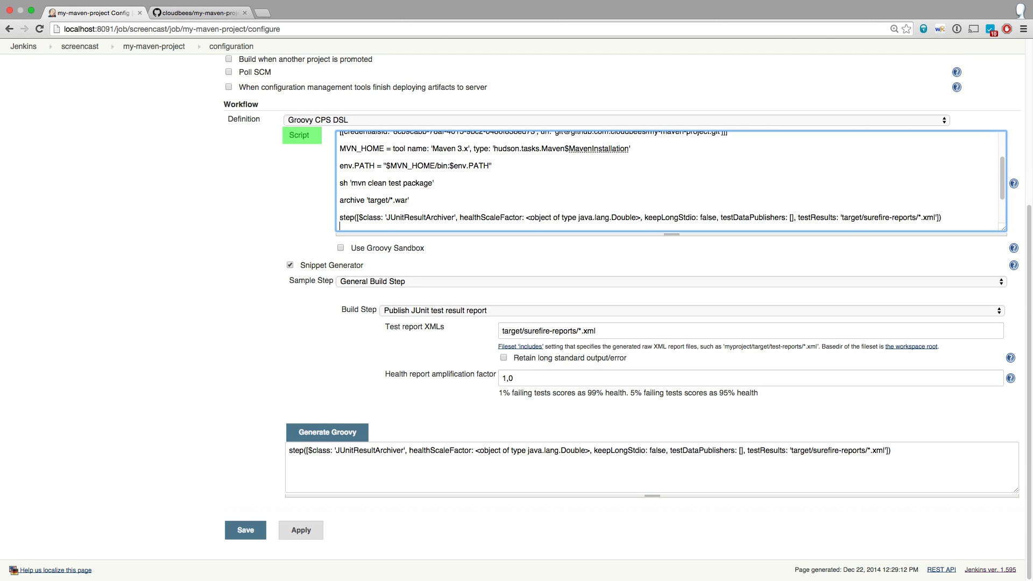
Remove the healthScaleFactor parameter from the JUnitResultArchiver line and save the job configuration.
{"action": "left_click_drag", "start_coordinate": [646, 218], "coordinate": [459, 217]}
{"action": "key", "text": "BackSpace"}
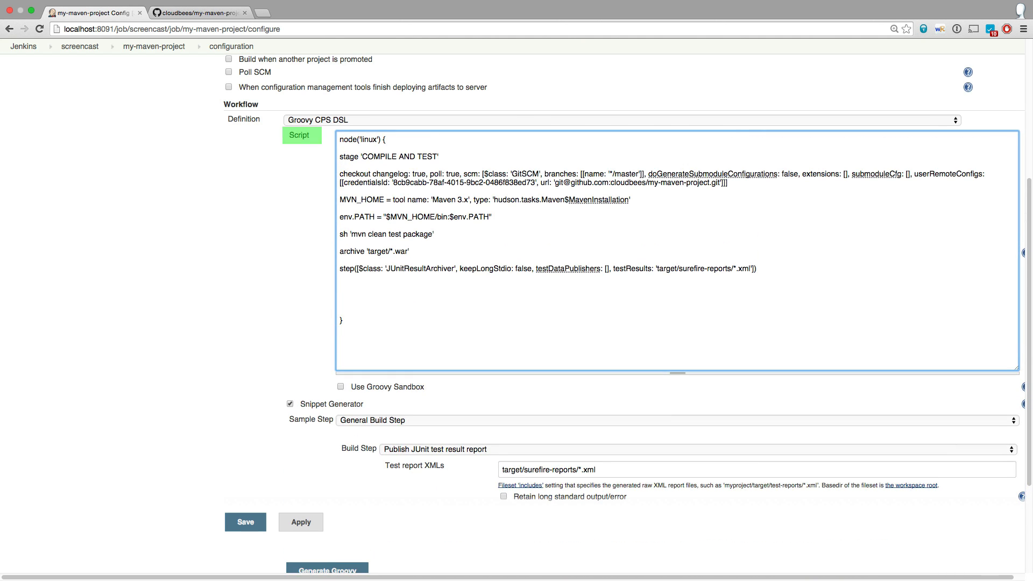
{"action": "left_click", "coordinate": [246, 522]}
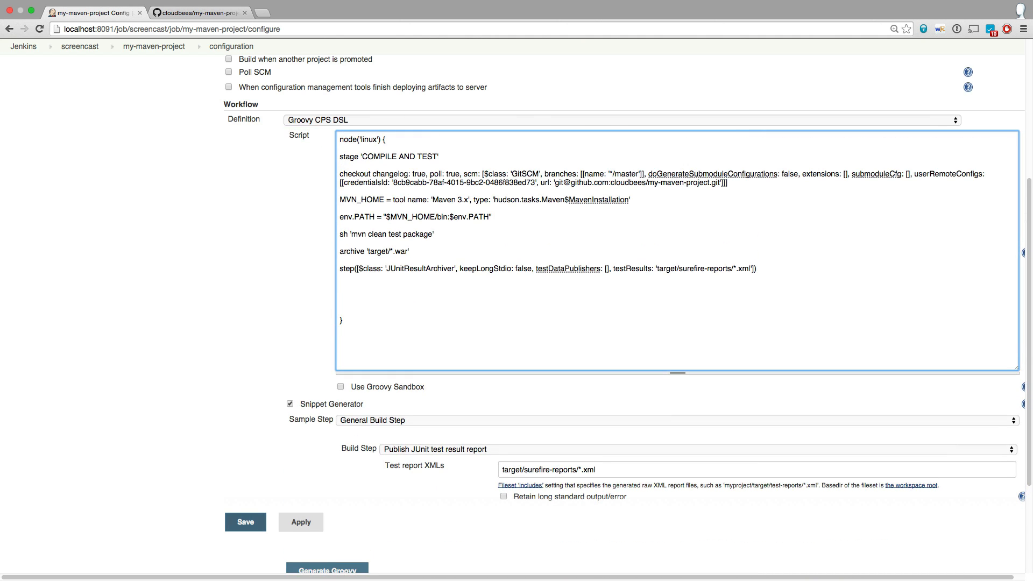
Start a build of my-maven-project and open the console output of build #1.
{"action": "left_click", "coordinate": [47, 148]}
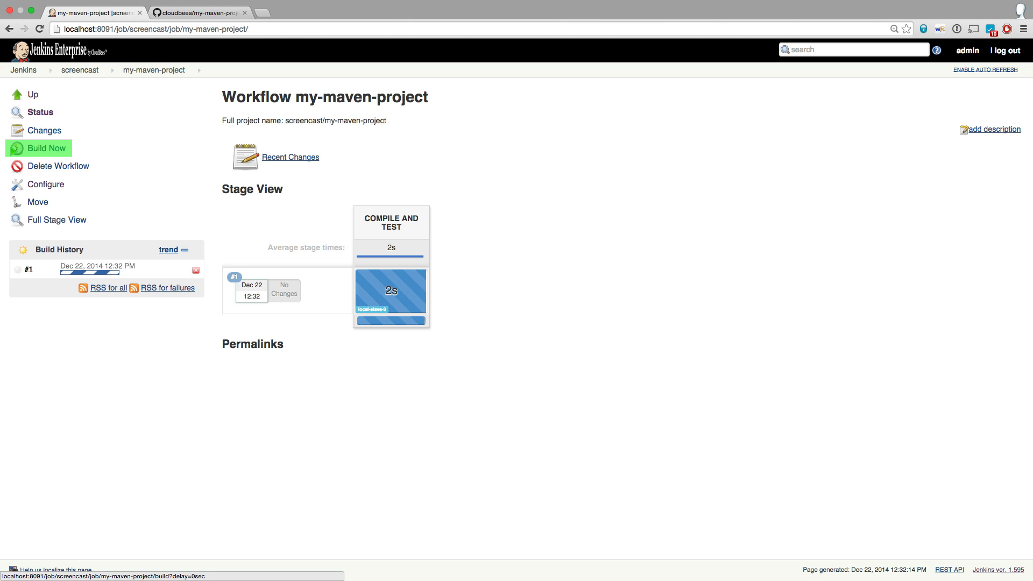
{"action": "left_click", "coordinate": [29, 269]}
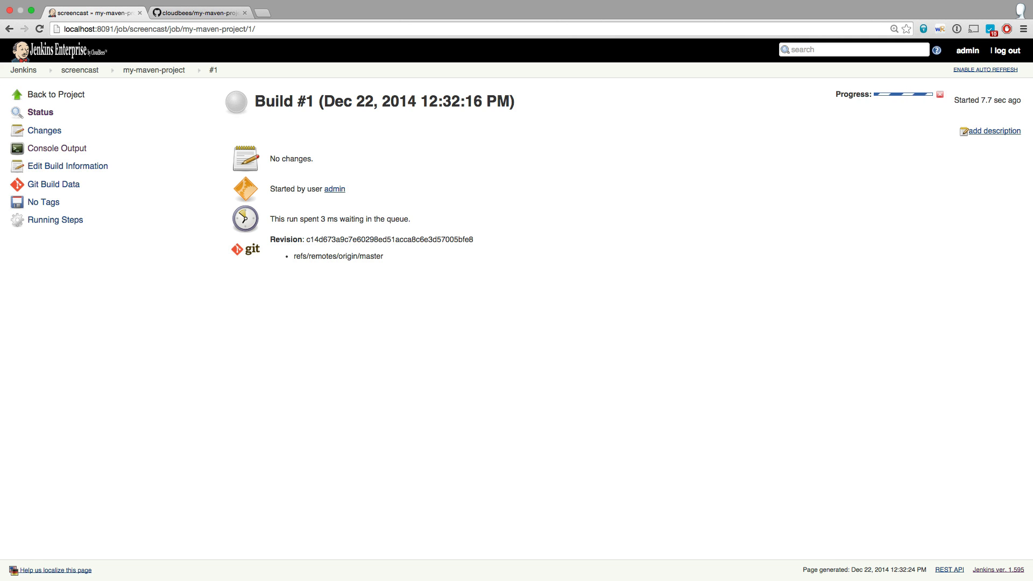
{"action": "left_click", "coordinate": [56, 149]}
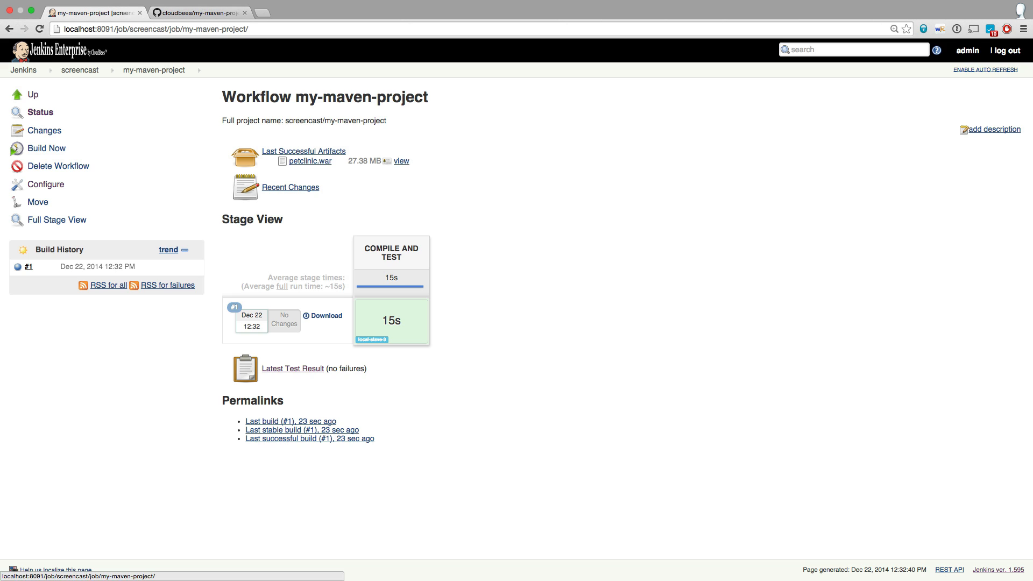
Check the artifacts produced by build #1 and its latest test result, then return to the my-maven-project page.
{"action": "mouse_move", "coordinate": [324, 316]}
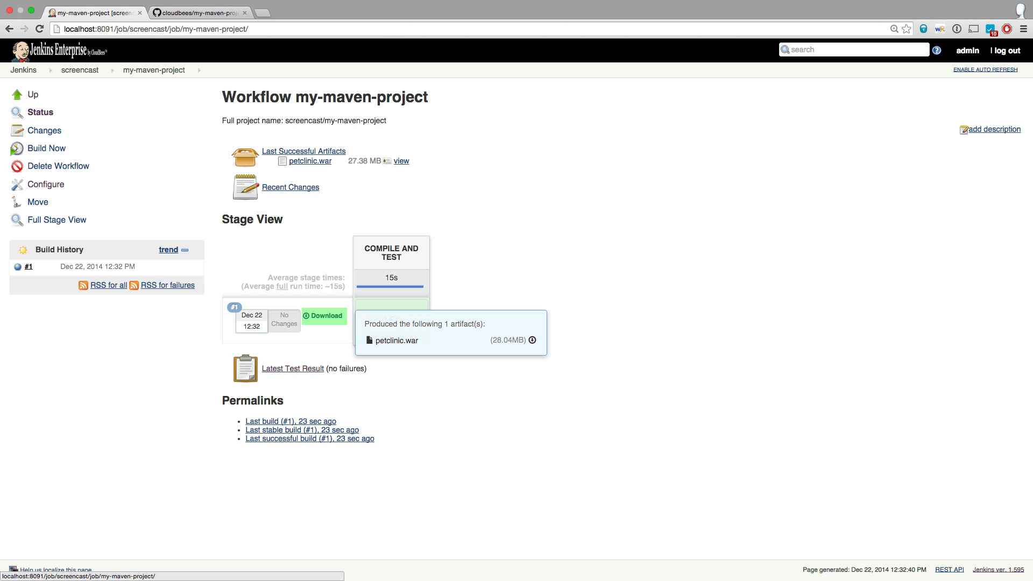
{"action": "left_click", "coordinate": [293, 369]}
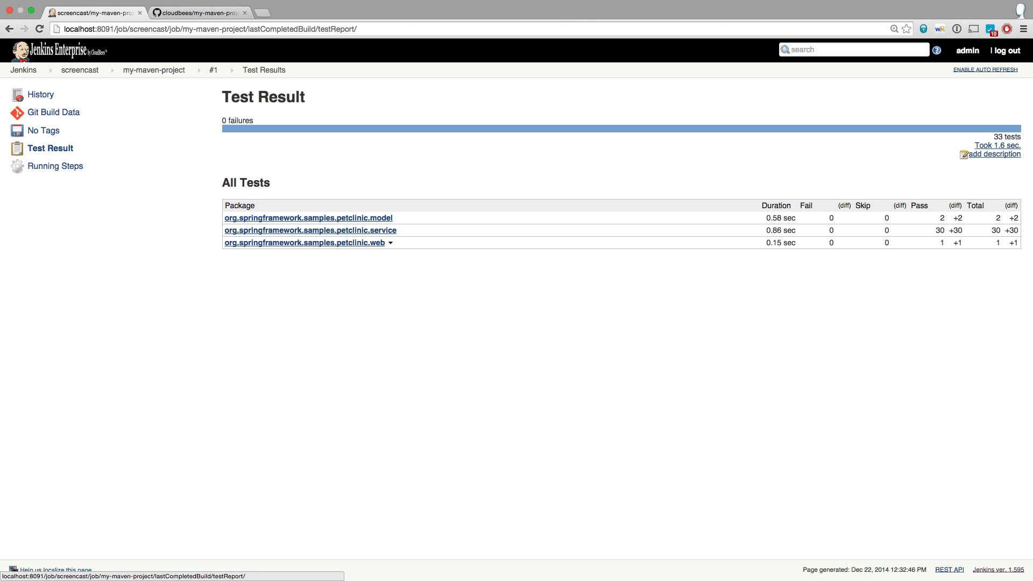
{"action": "left_click", "coordinate": [154, 69]}
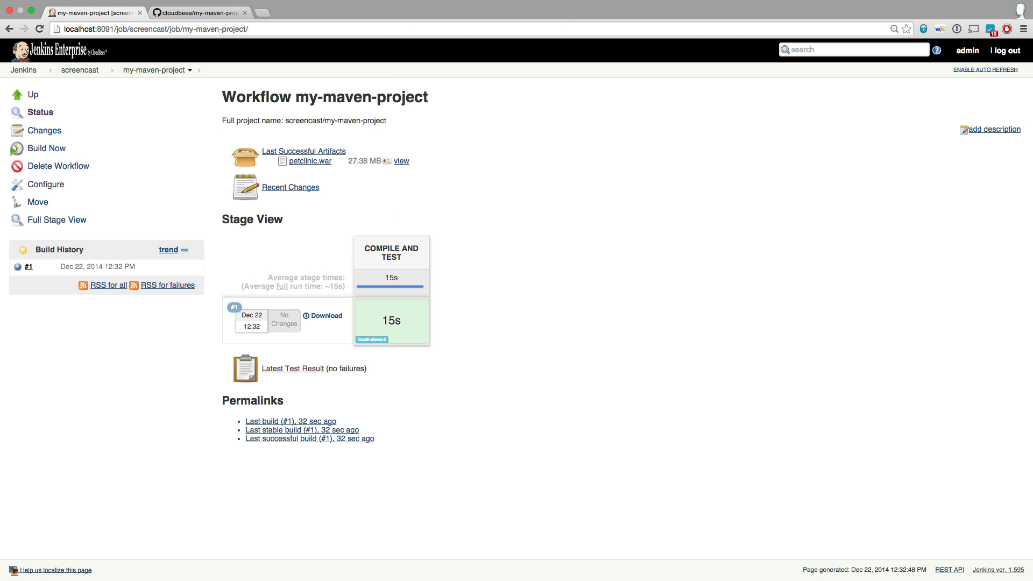